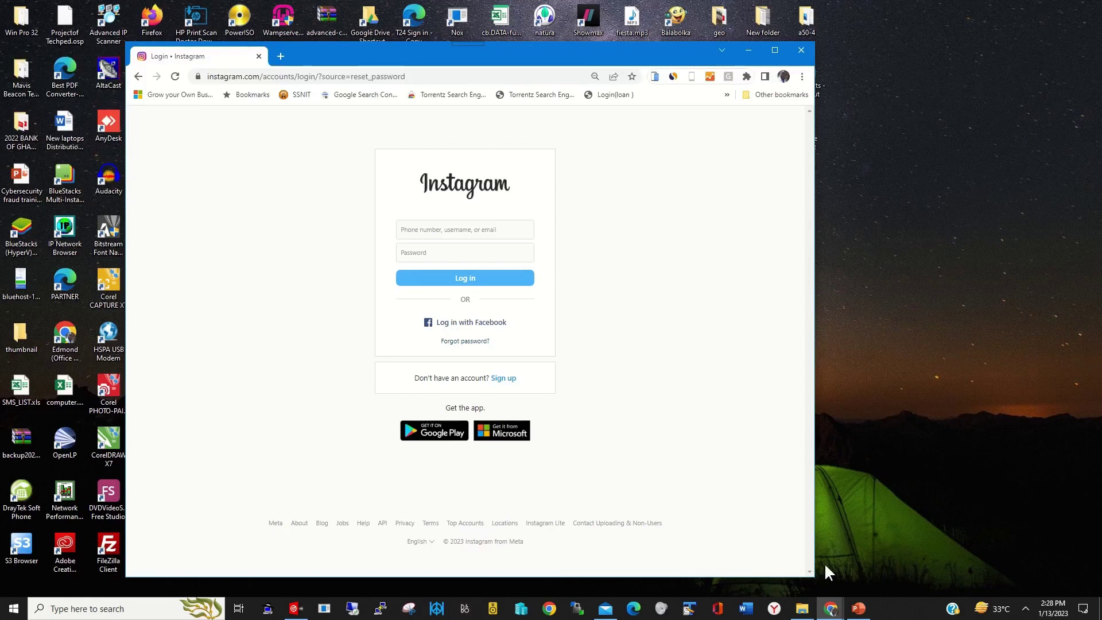
Log in to Instagram with the autofilled username and a retyped password
mouse_move(831, 607)
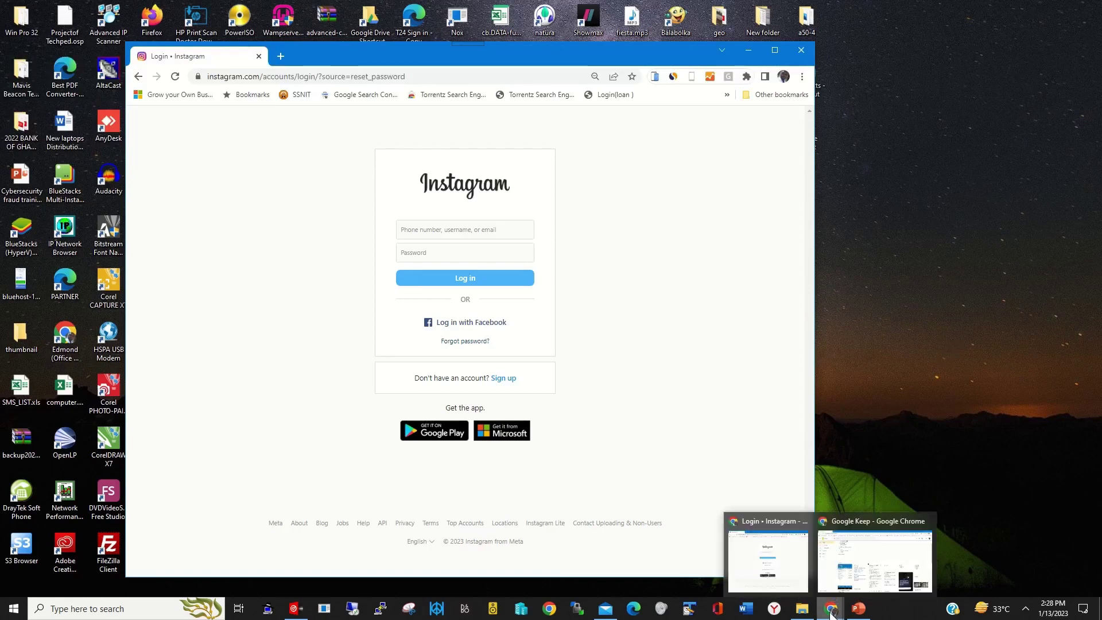
click(777, 591)
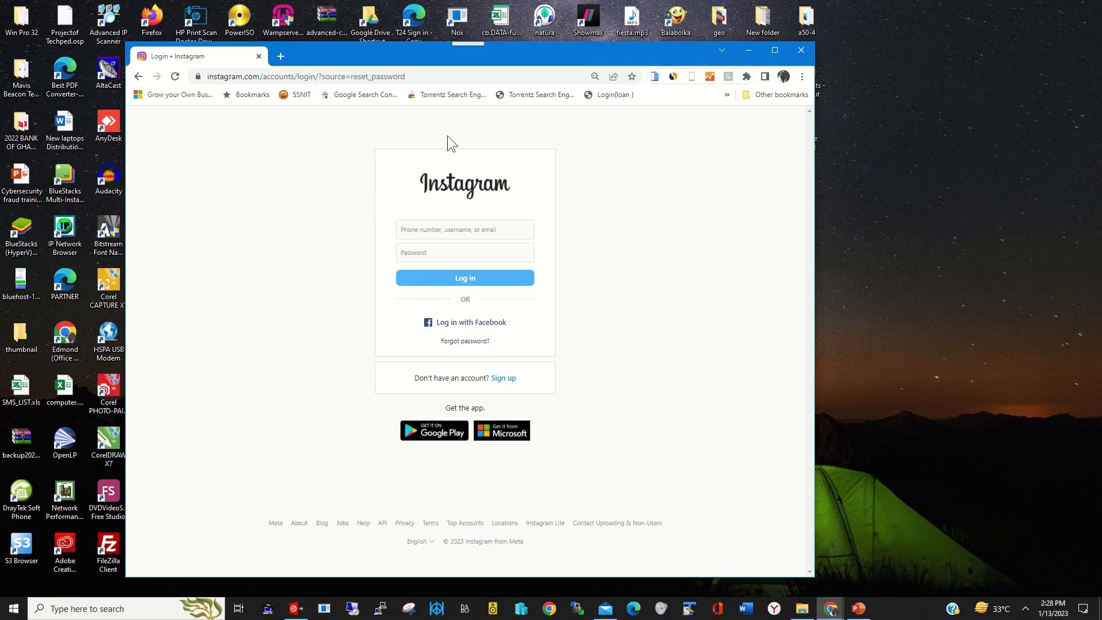
click(465, 253)
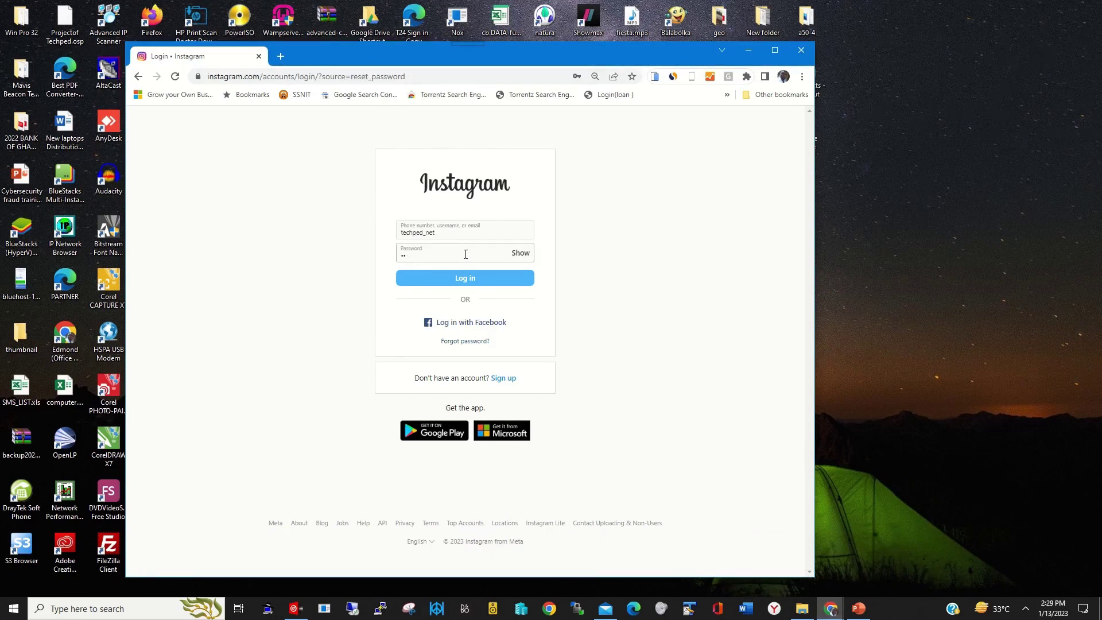
key(BackSpace)
key(BackSpace)
text(••••••••)
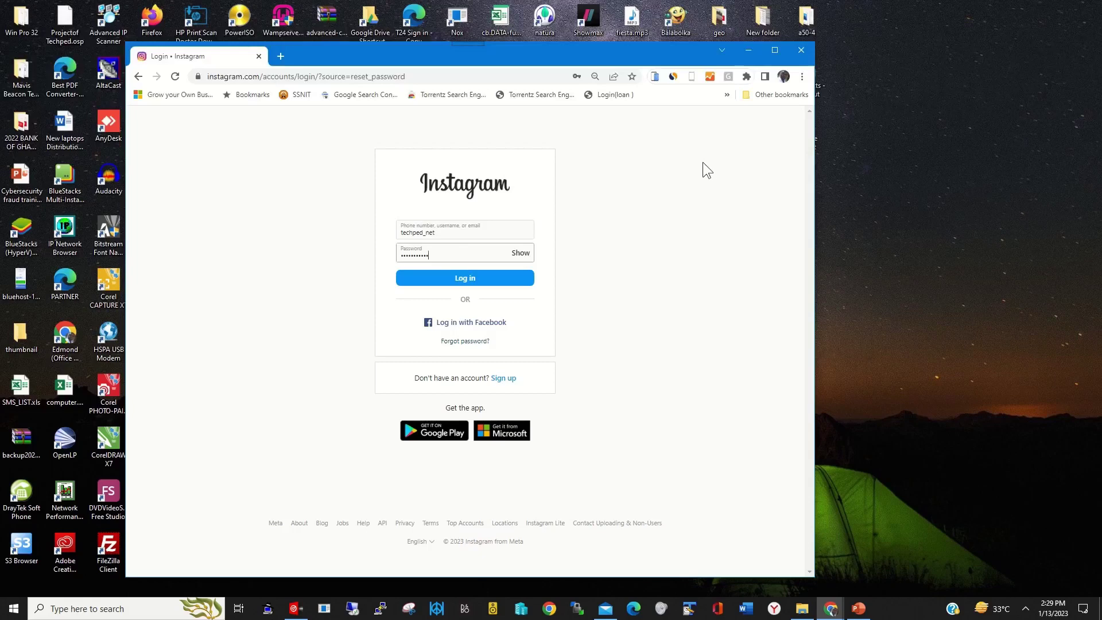
click(485, 281)
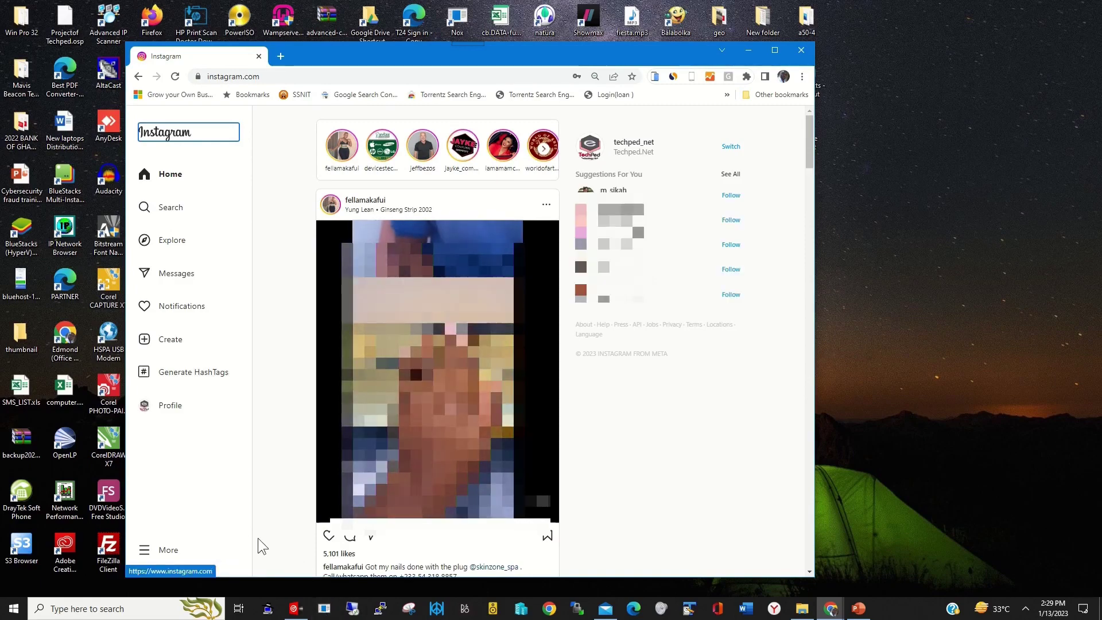
Glance at the More menu, then go to the account's own profile page with 12 posts
click(168, 550)
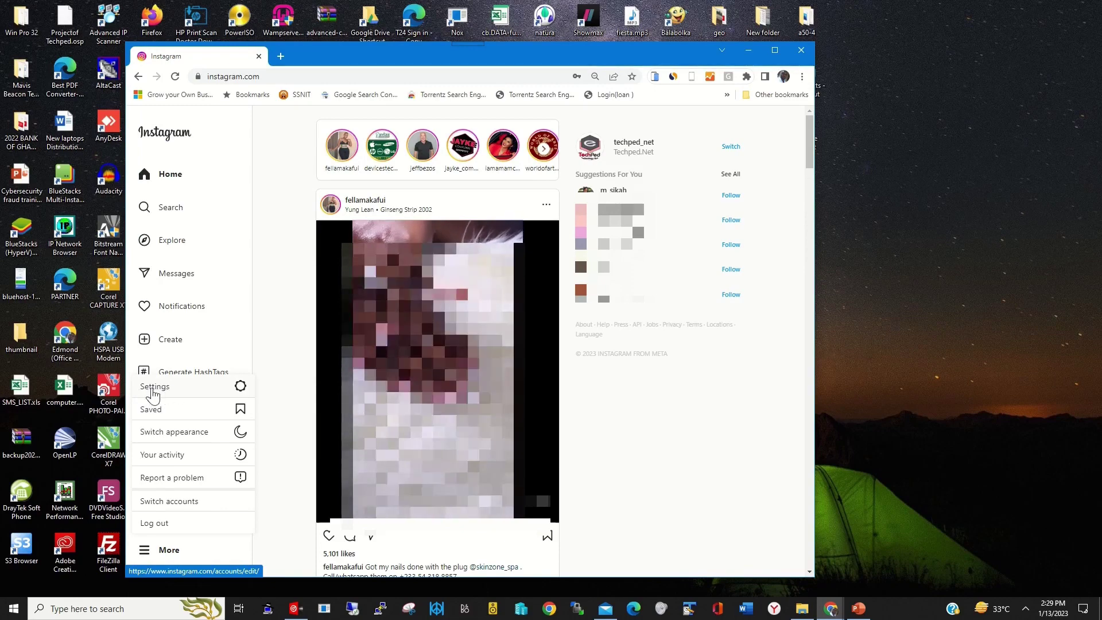
click(615, 460)
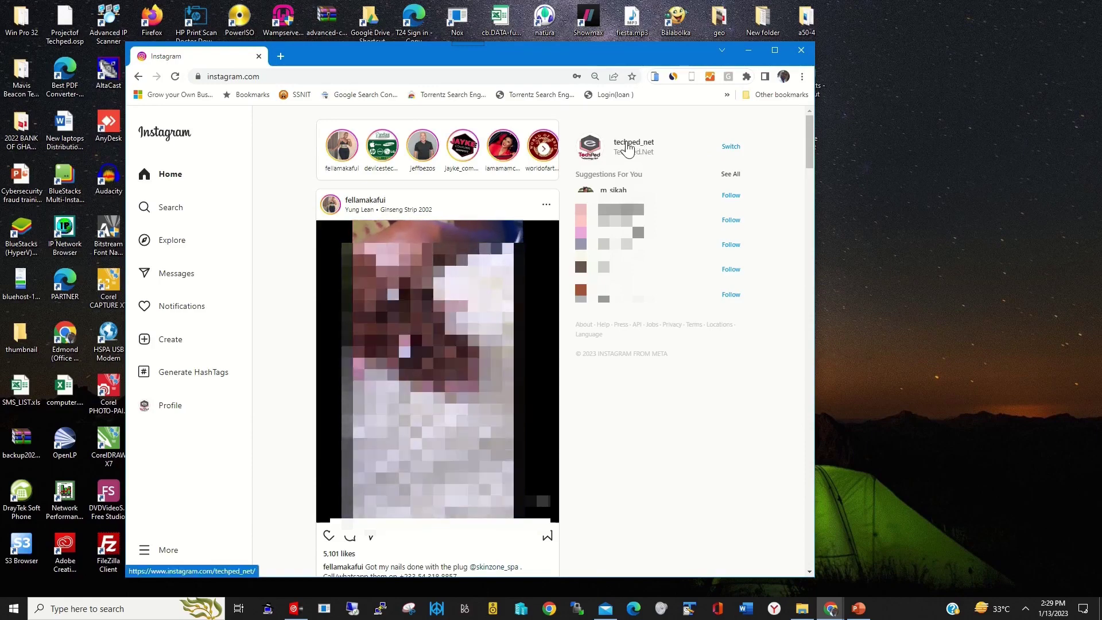
click(628, 143)
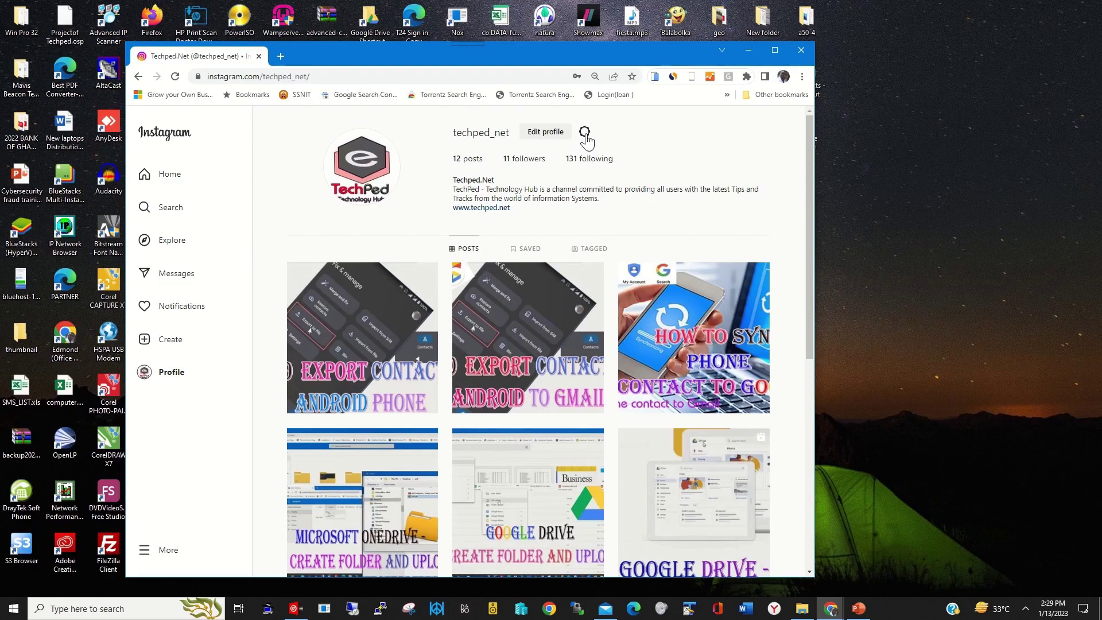
Dismiss the profile gear options and reach the account settings through More > Settings
click(585, 133)
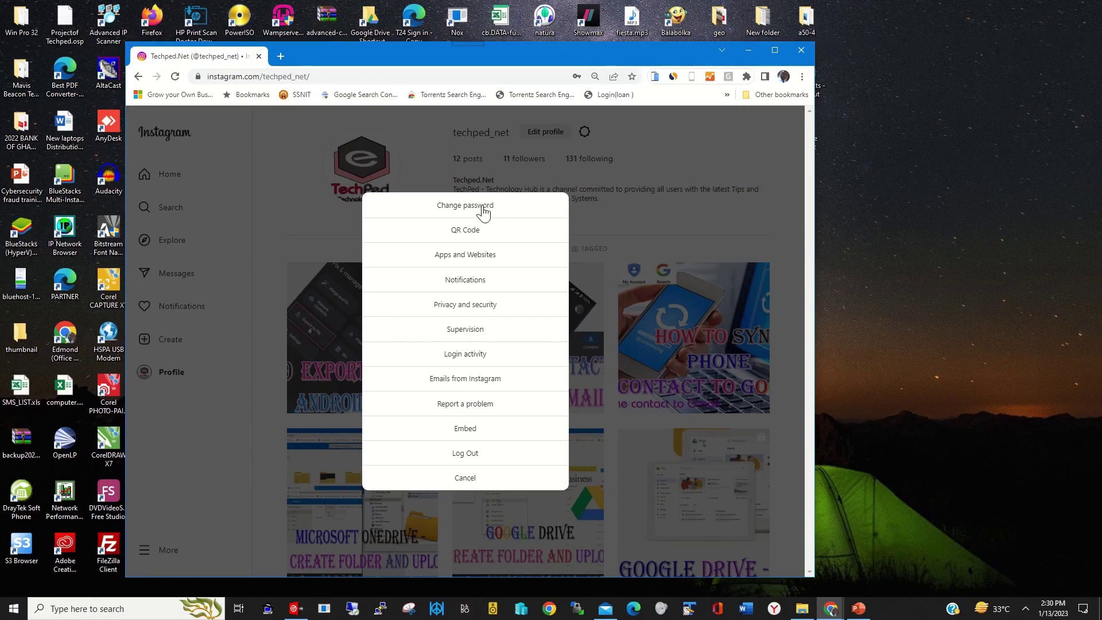
click(271, 377)
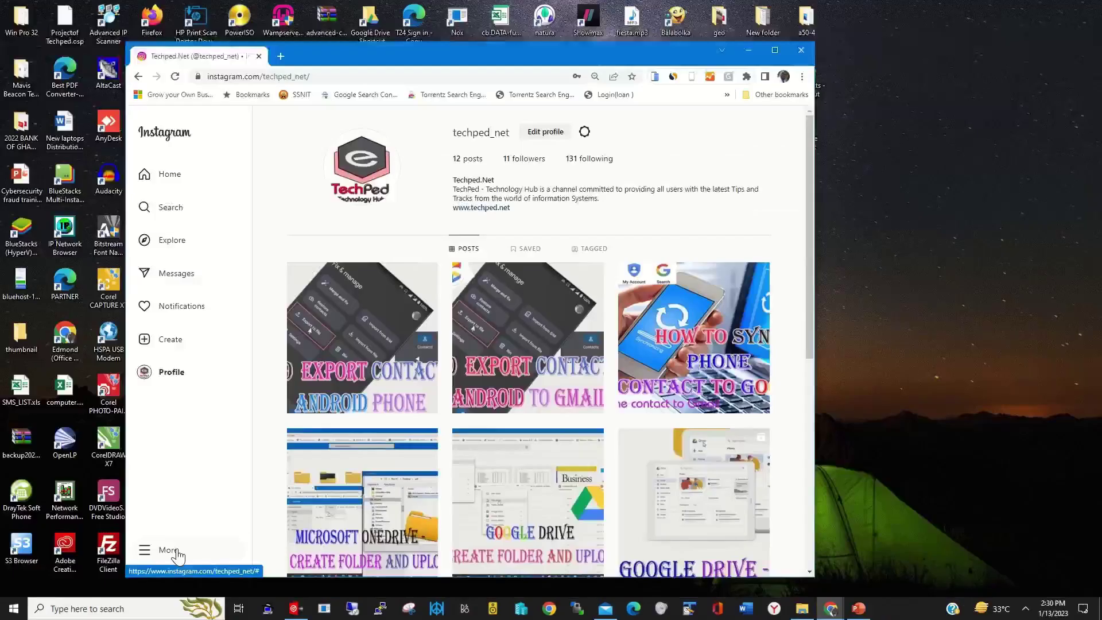
click(175, 552)
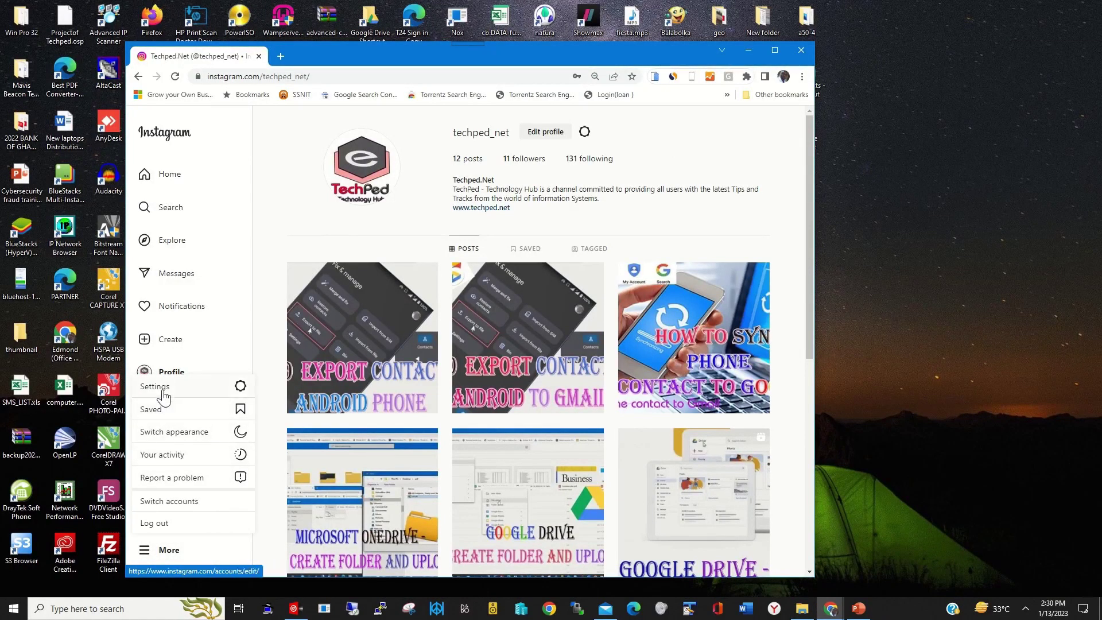
click(226, 394)
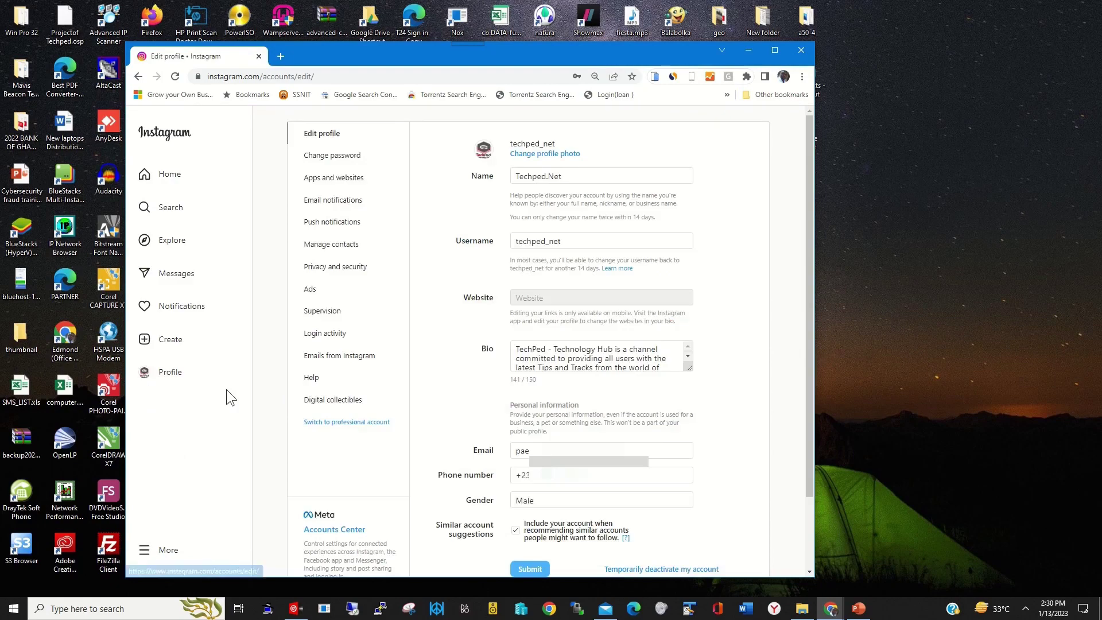
On the Change password page, enter the old password, new password and confirmation, then submit
click(343, 156)
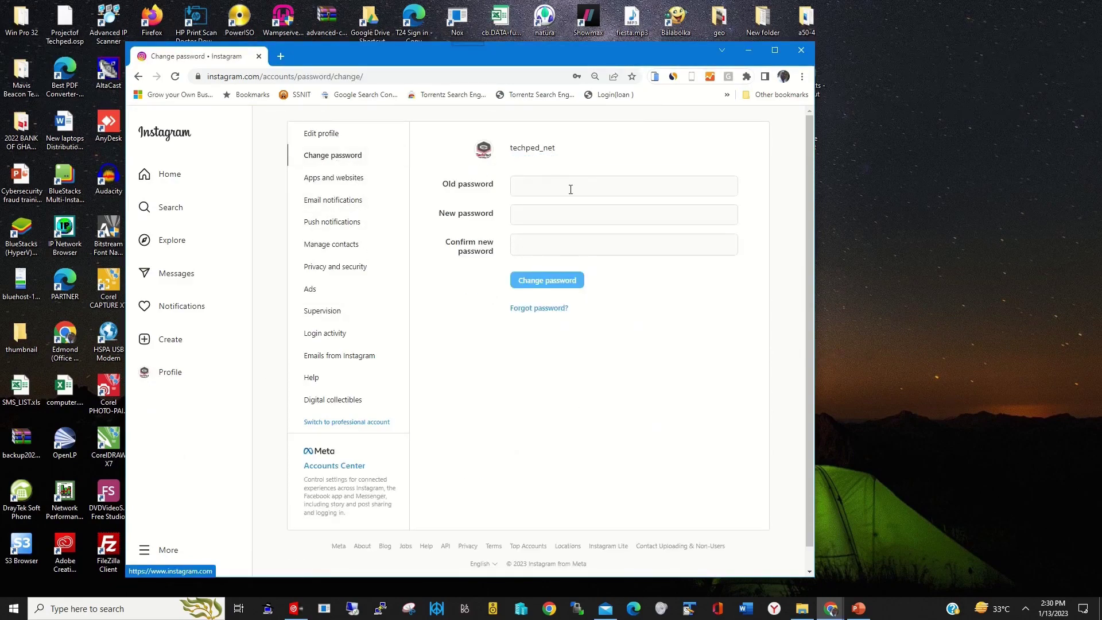
click(562, 190)
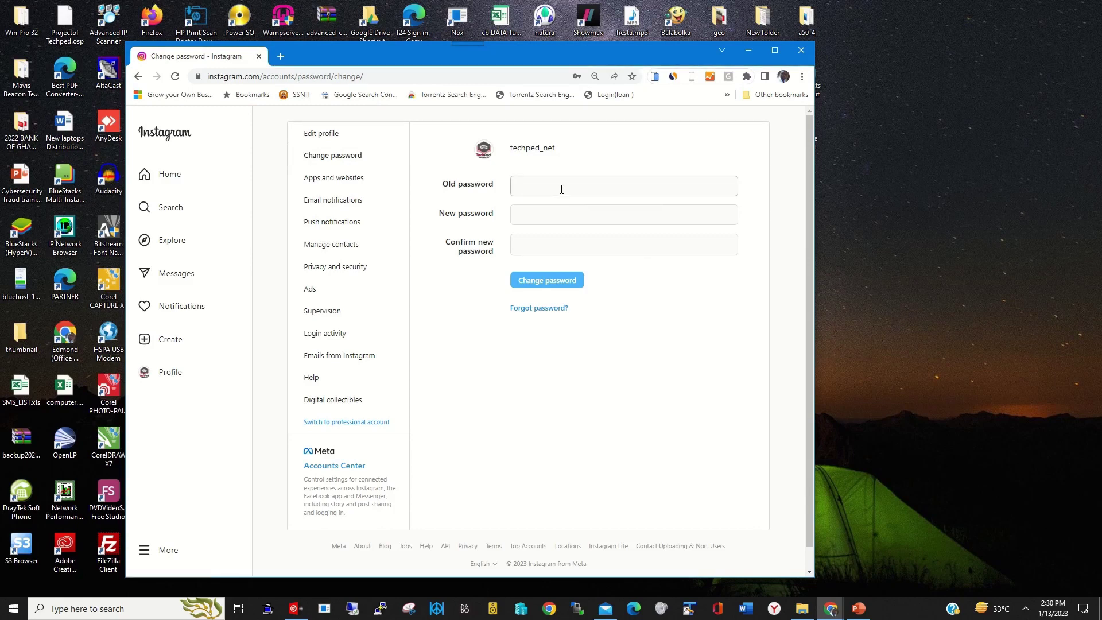
key(BackSpace)
key(BackSpace)
key(BackSpace)
key(BackSpace)
key(Tab)
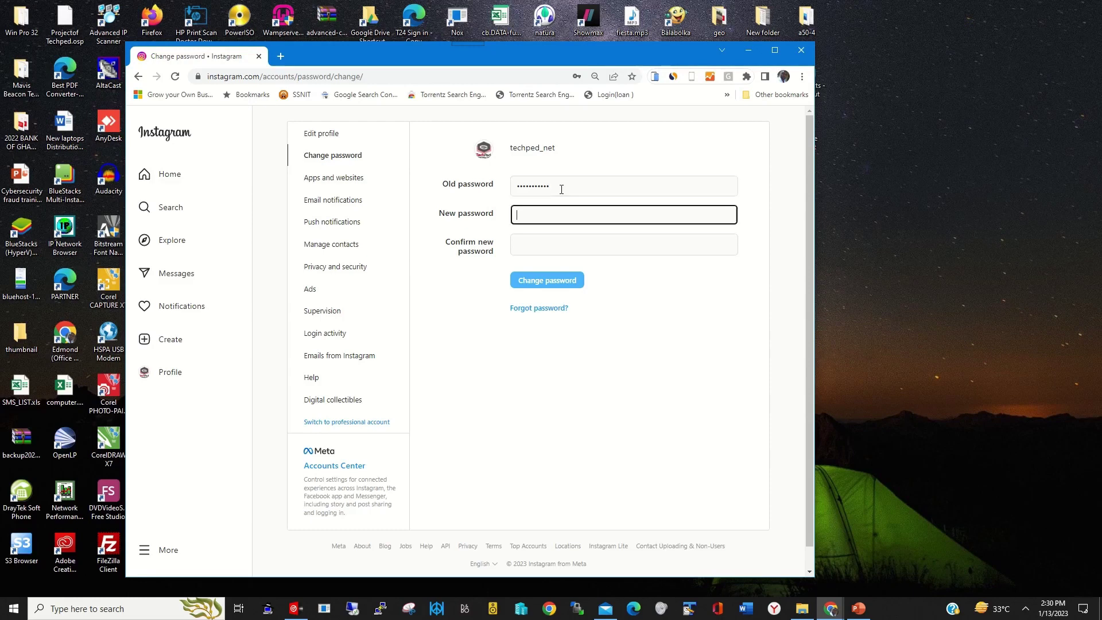
key(Tab)
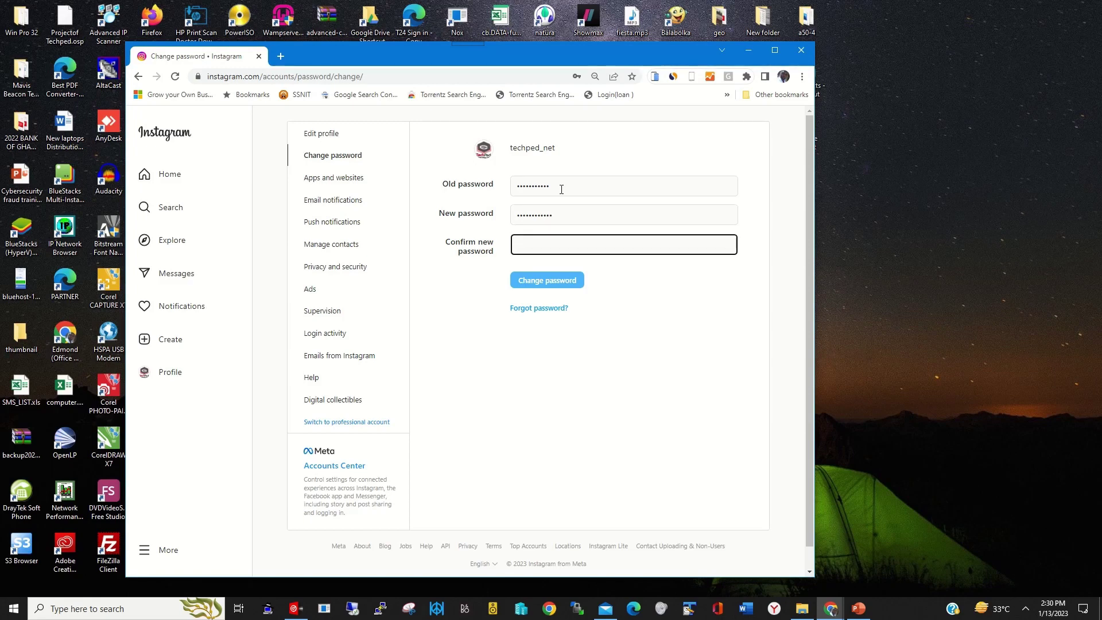
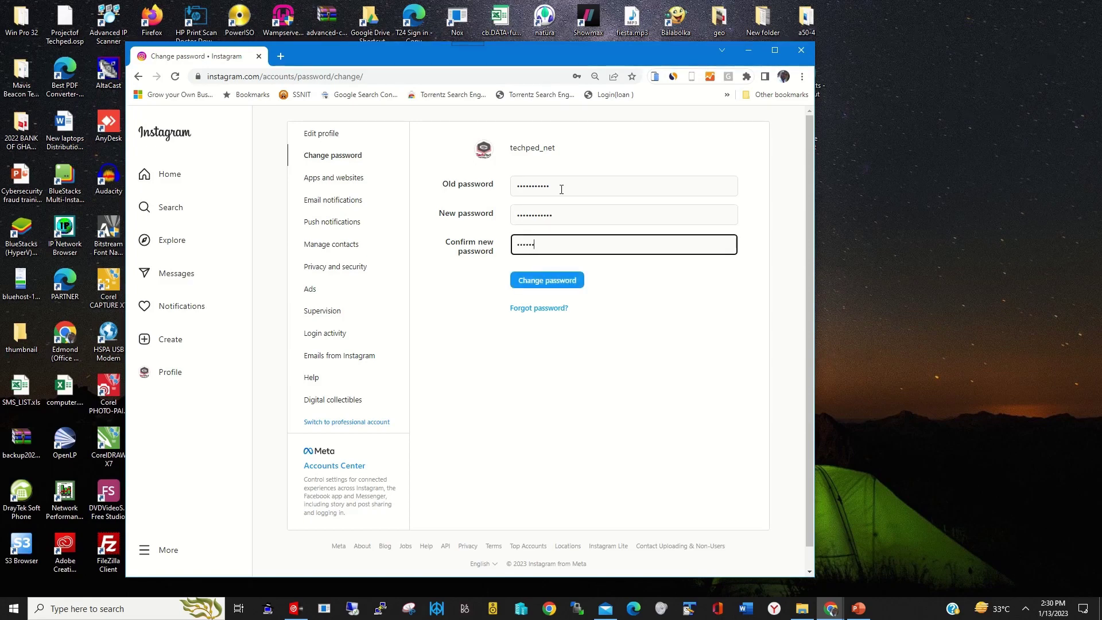
click(539, 282)
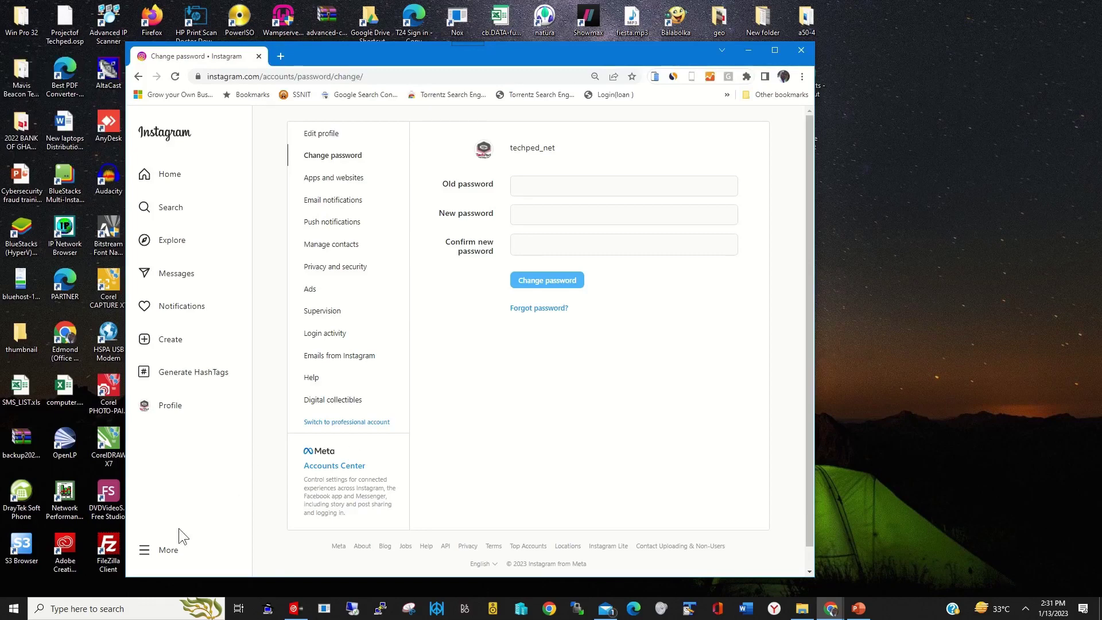
Log out through More > Log out and return to the login page with the username prefilled
click(167, 552)
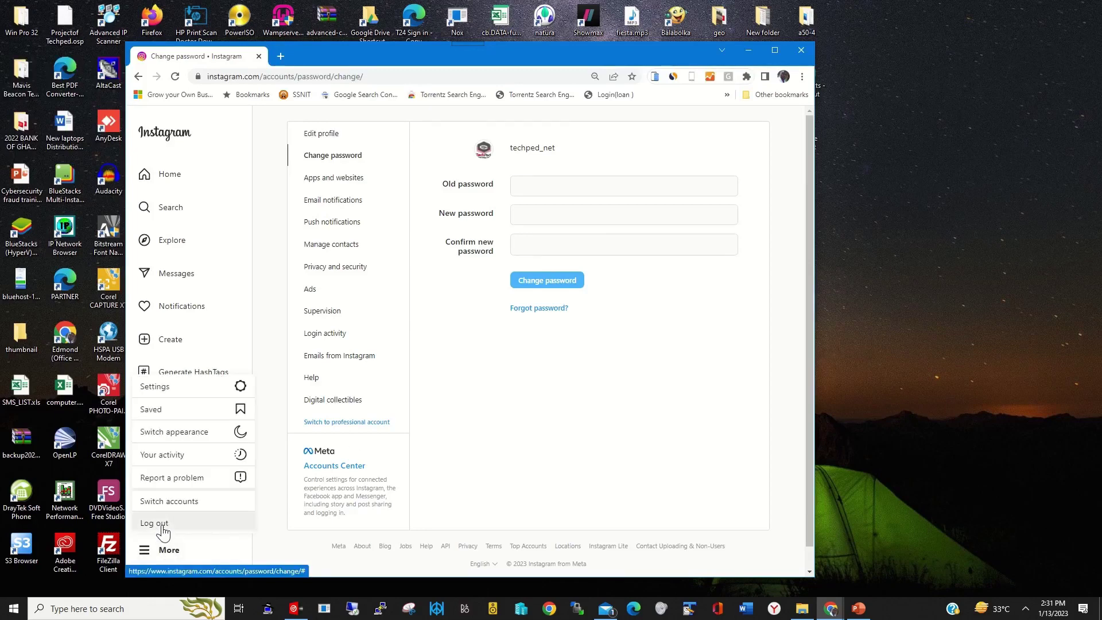
click(155, 523)
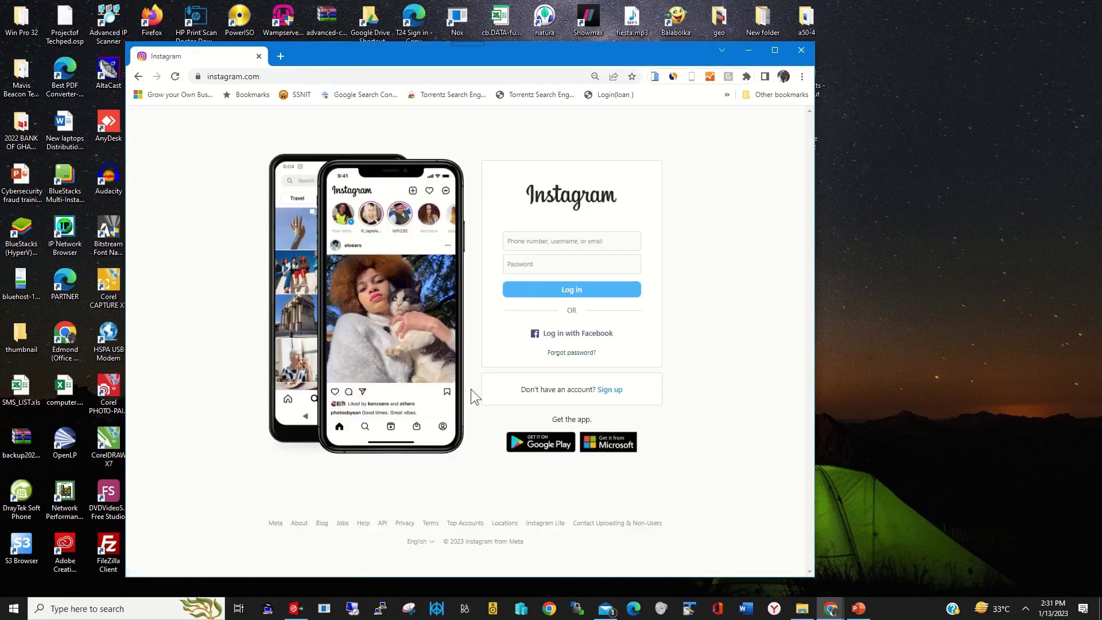
click(554, 263)
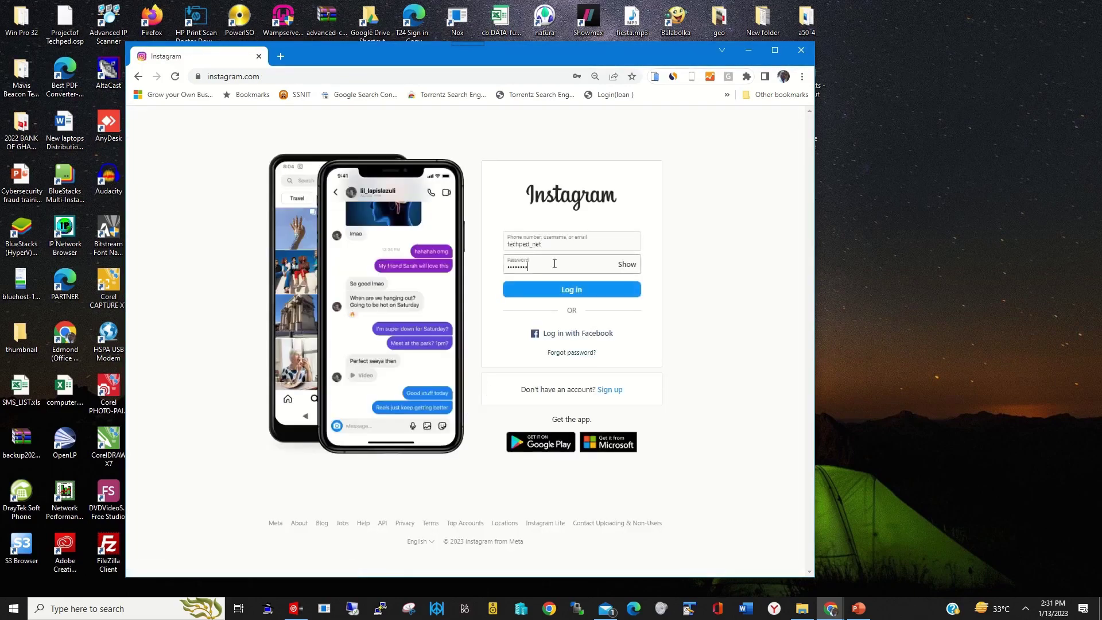
Sign in with the new password, then log out again via More > Log out
text(••)
click(570, 292)
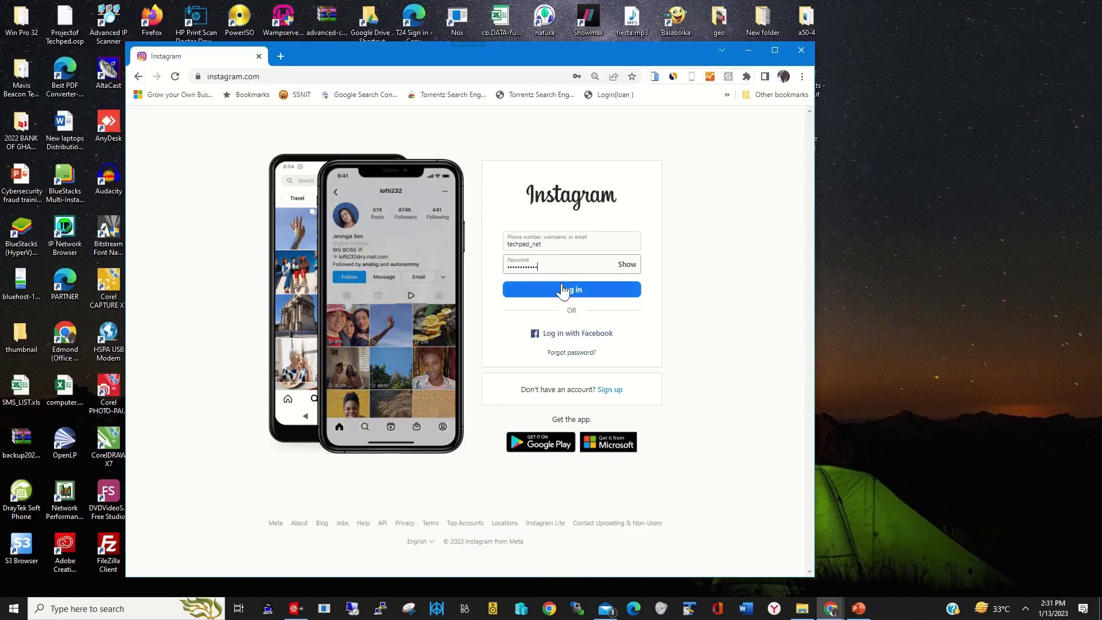
click(564, 292)
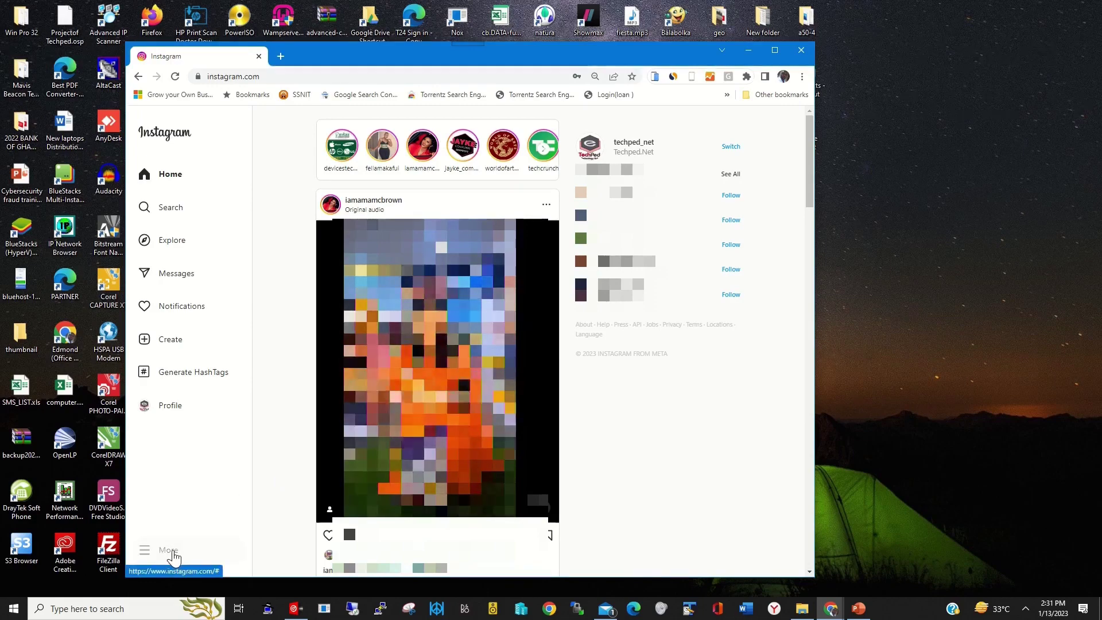
click(173, 553)
click(182, 527)
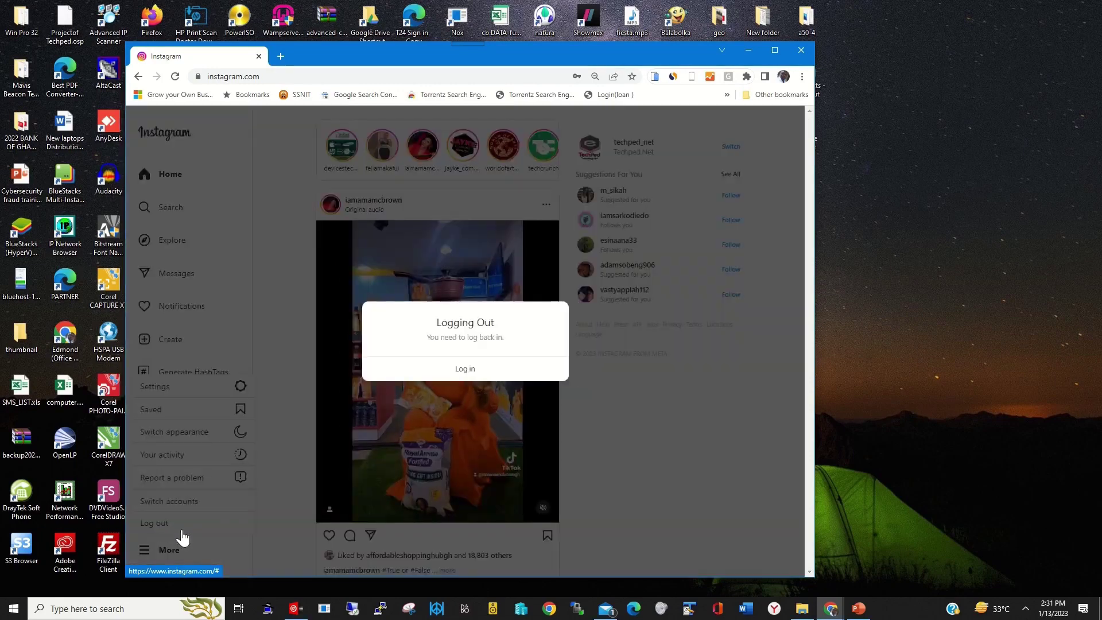